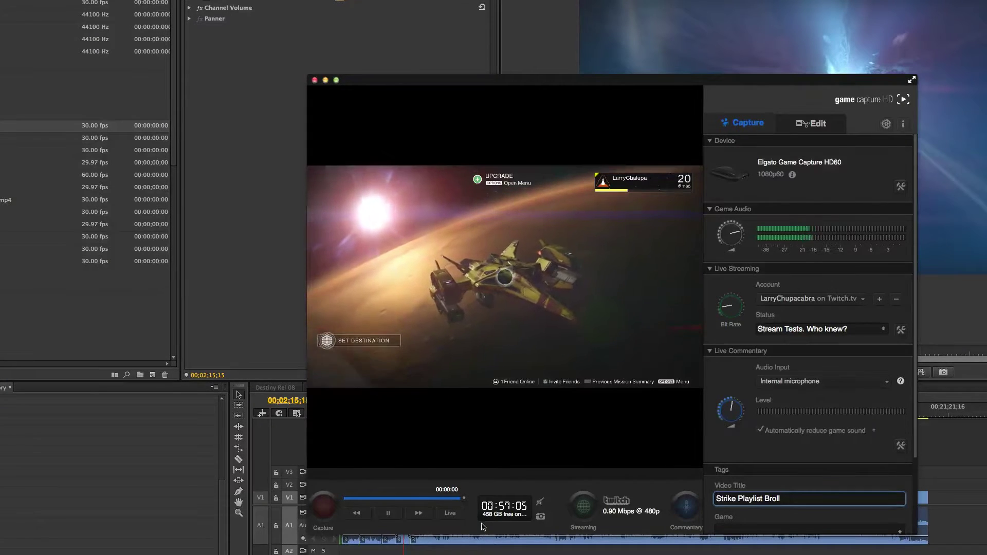
Step: Set the recording's video title to "Mars Patrol Broll" and place the cursor in the Game field
scroll(785, 423, "down", 3)
key("super+a")
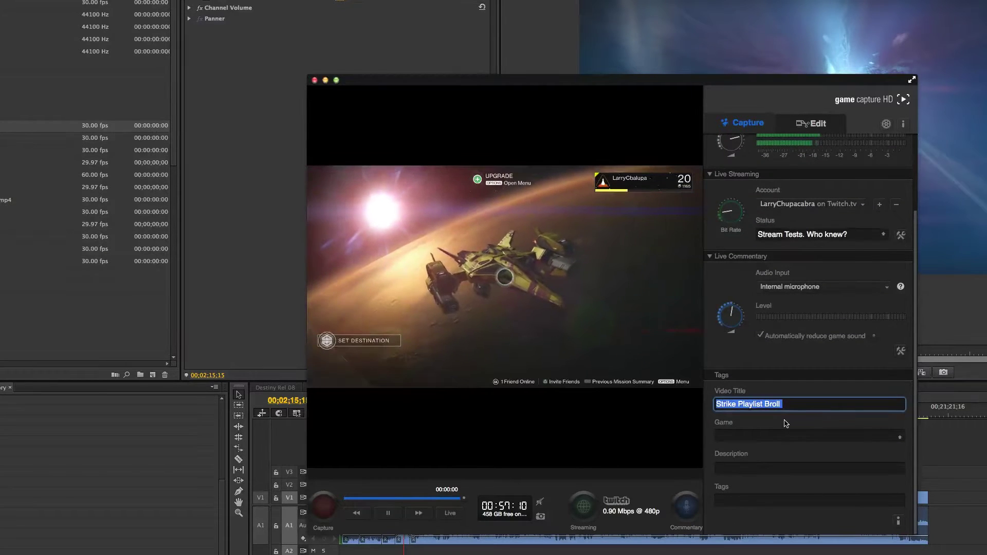
type("Mars")
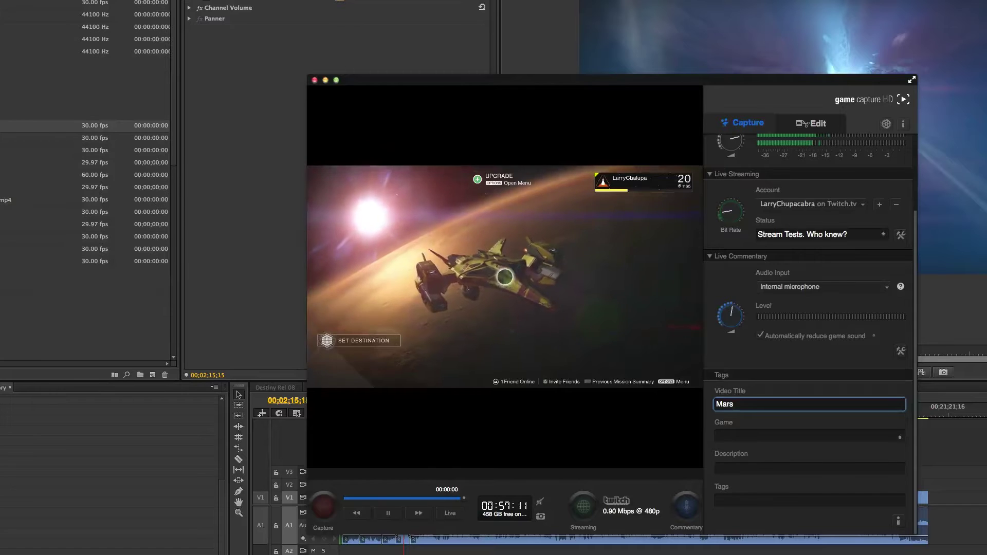
type(" Patrol Broll")
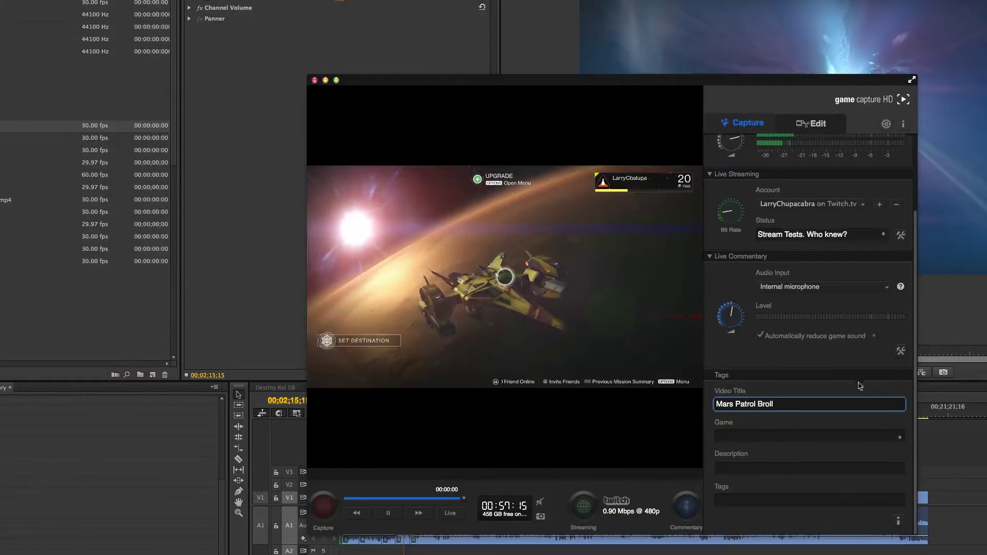
left_click(745, 434)
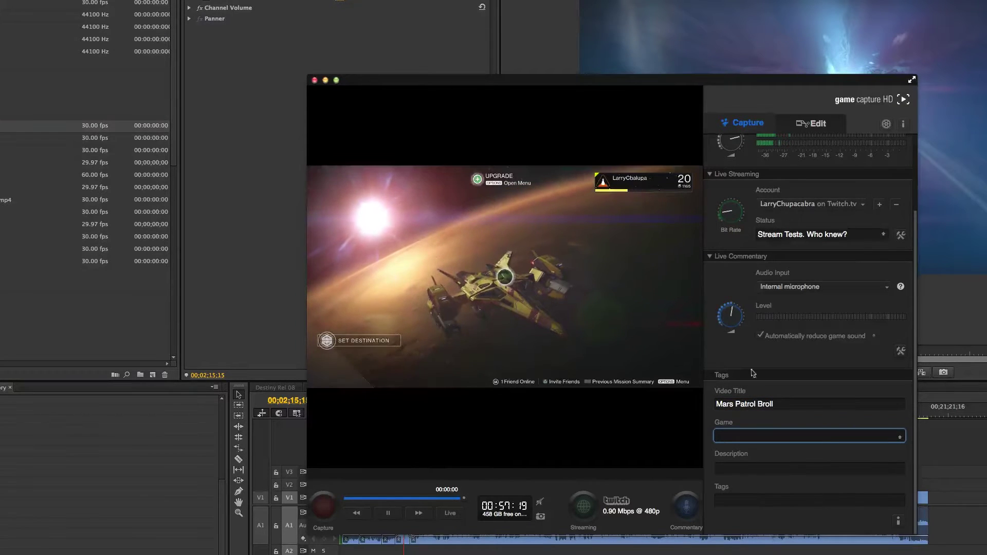
scroll(729, 488, "up", 5)
scroll(746, 452, "down", 5)
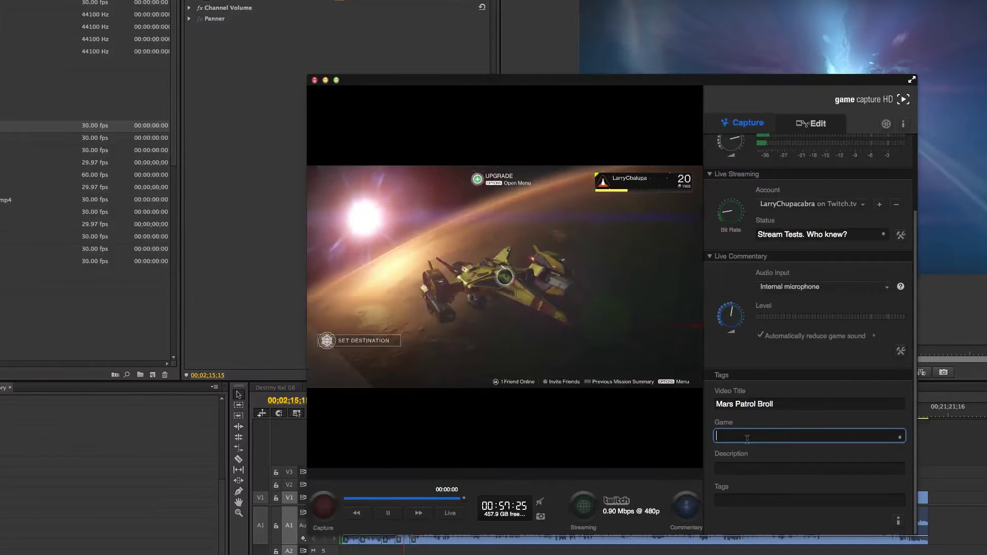
scroll(747, 438, "up", 3)
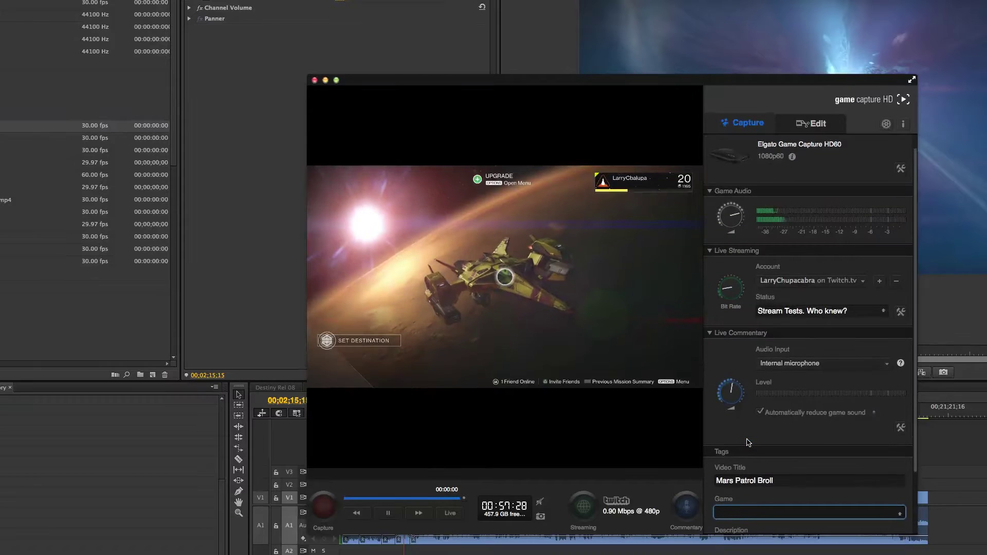
scroll(748, 442, "down", 3)
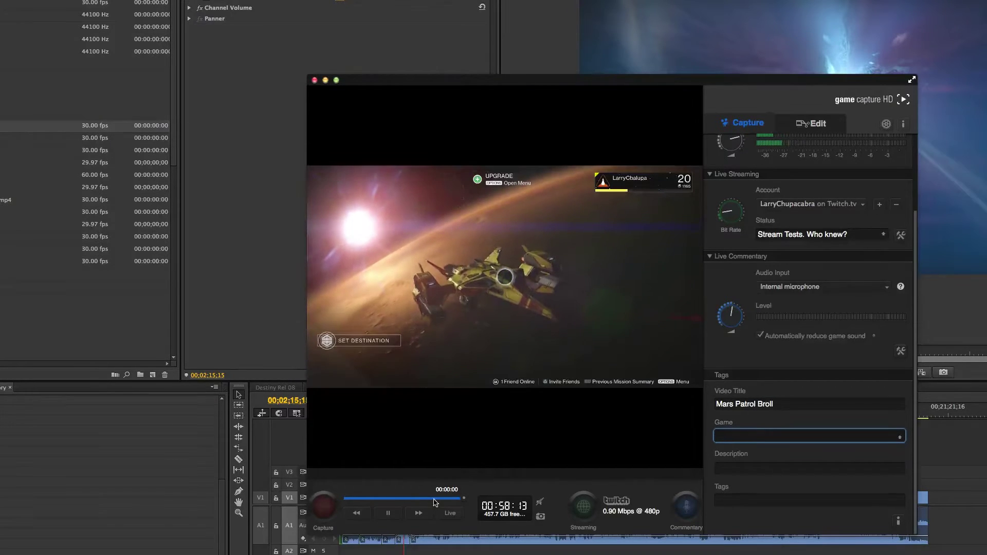
Step: Scrub through the flashback recording to find the Mars gameplay and pause it at about -00:21:30
left_click(362, 501)
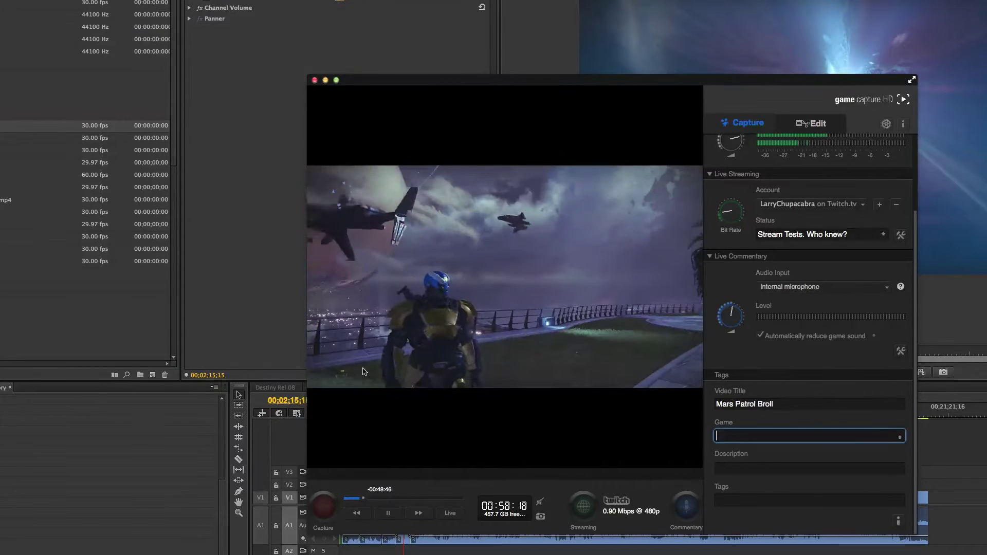
left_click(370, 499)
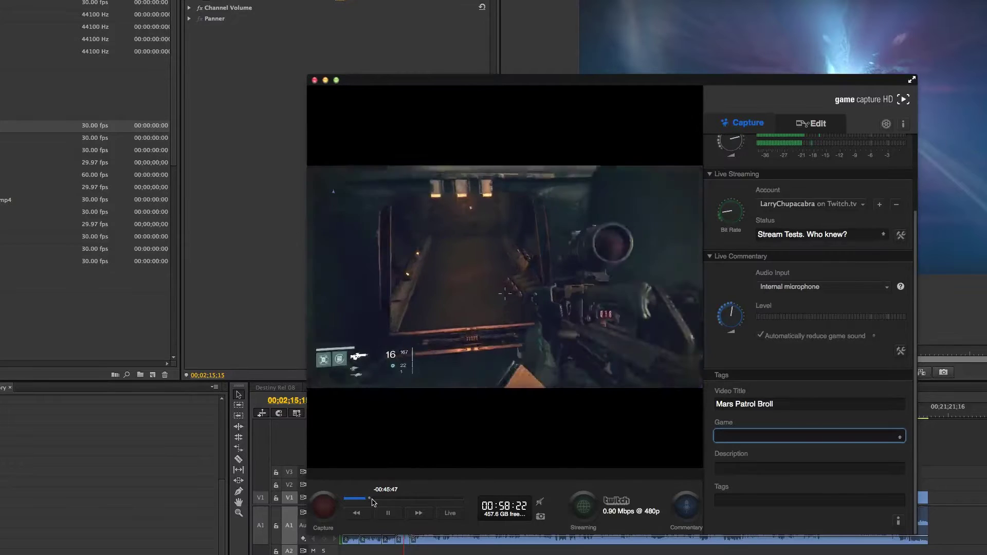
left_click(389, 498)
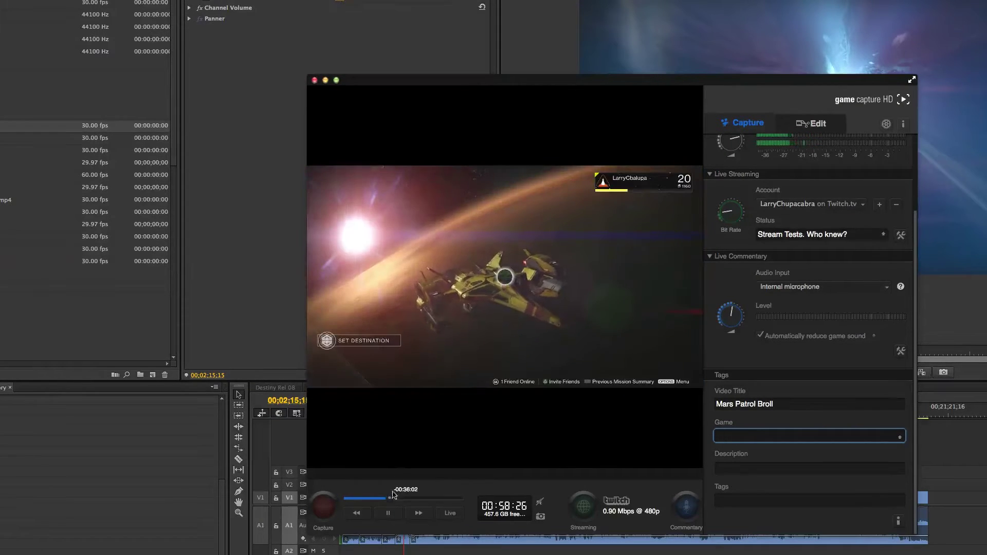
left_click(405, 499)
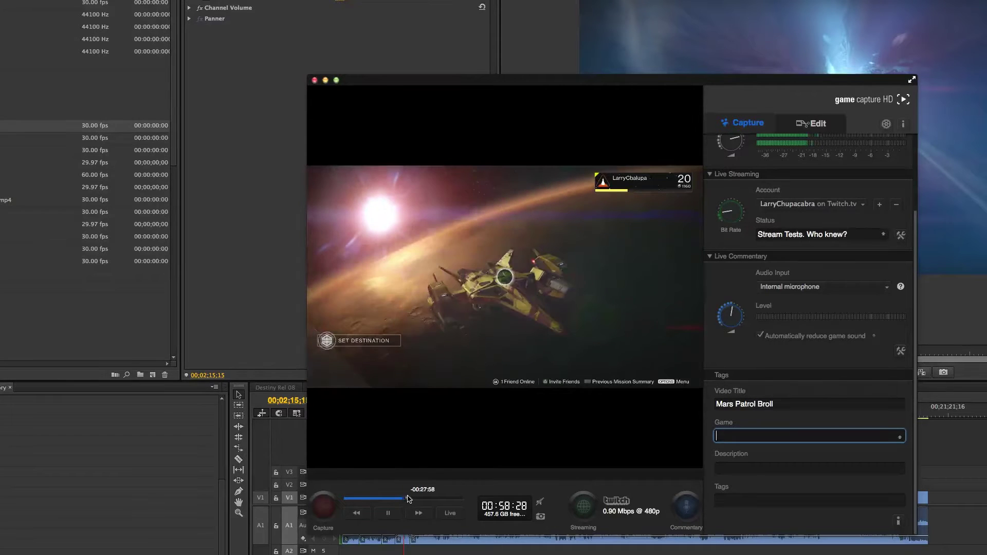
left_click(412, 499)
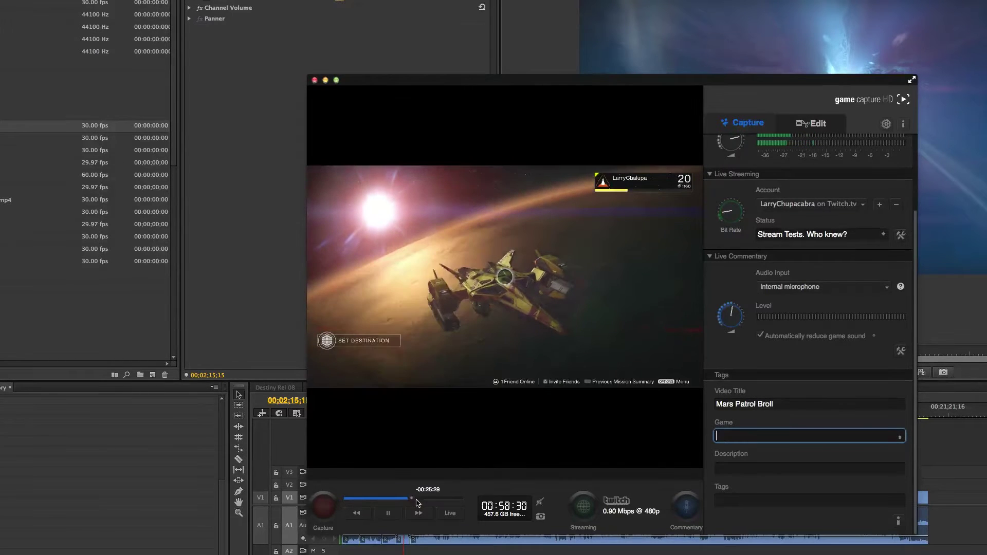
left_click(419, 499)
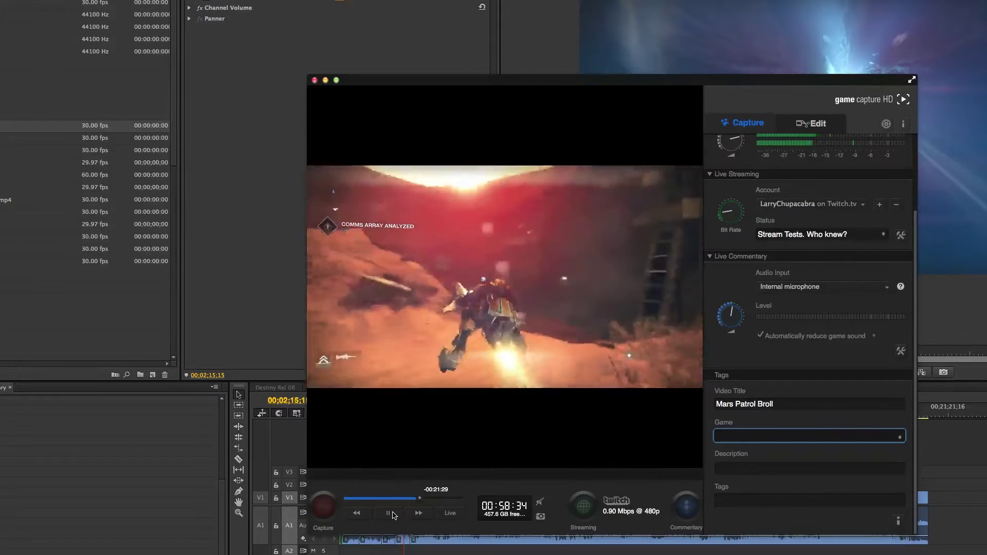
key("space")
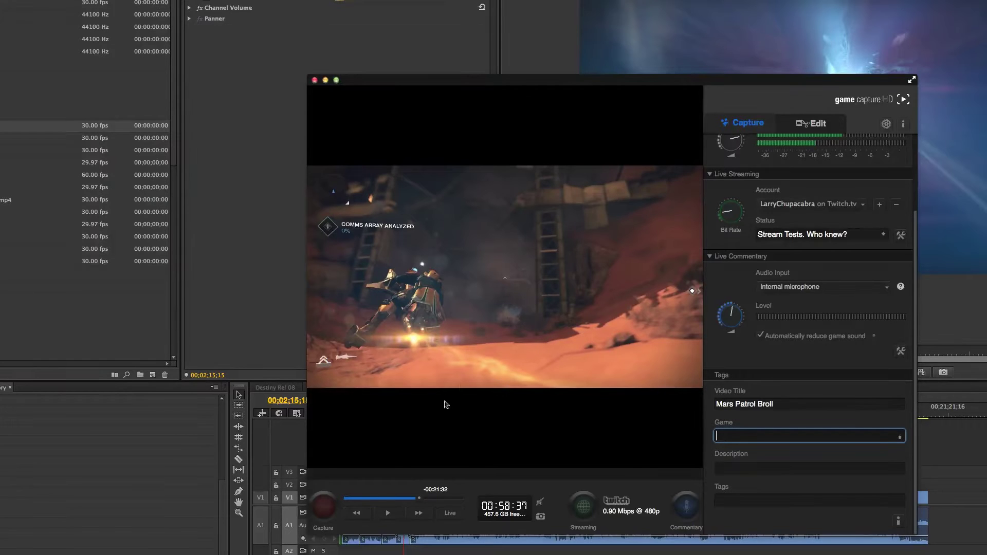
Step: Check the buffered footage between about -00:28:05 and -00:19:54 for the point where the Mars mission starts
left_click(406, 499)
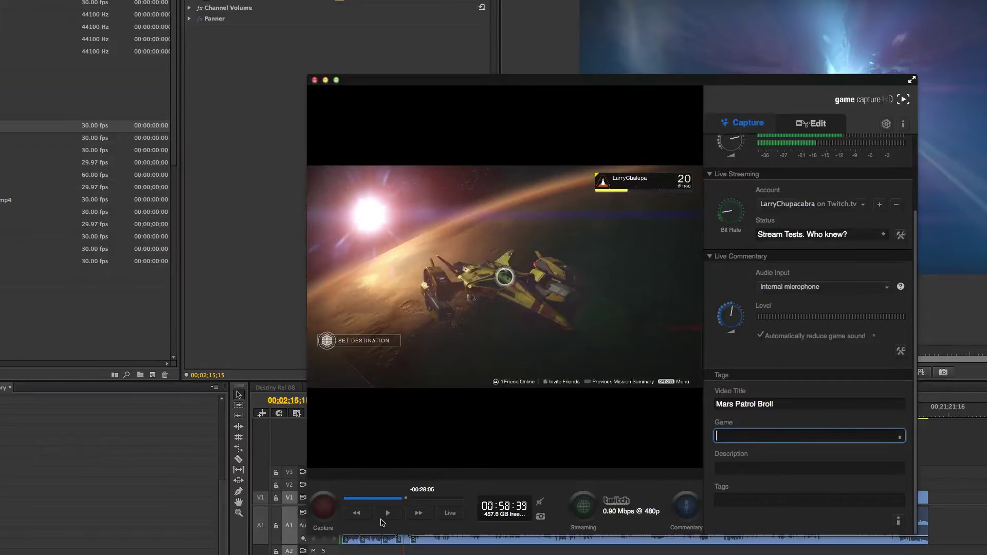
left_click(388, 513)
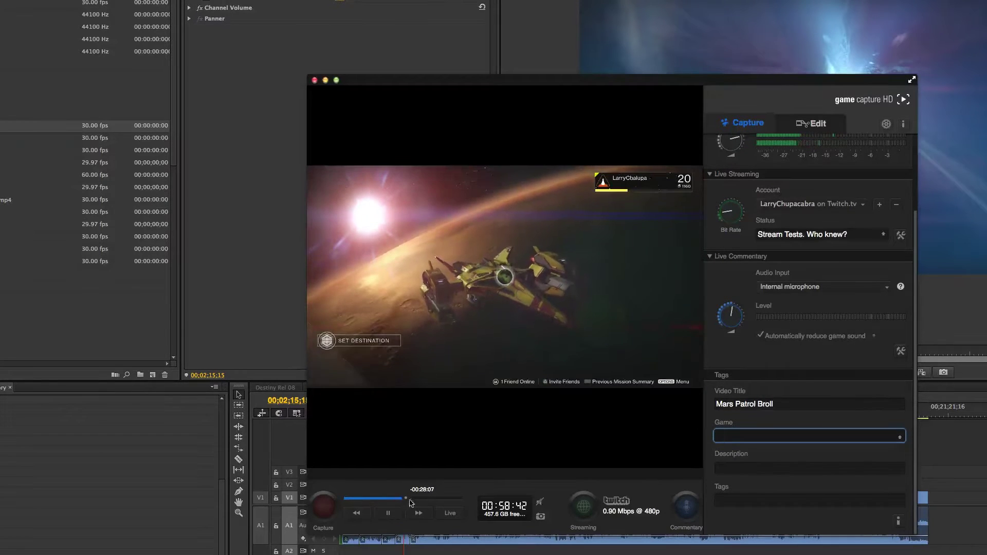
left_click(415, 498)
left_click(422, 499)
left_click(394, 515)
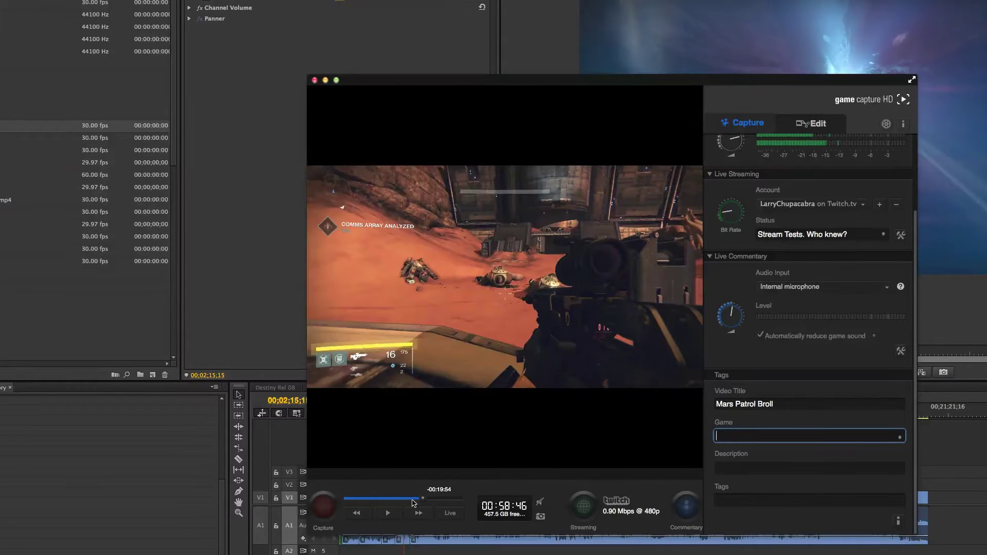
Step: Pause the flashback recording at the start of the Mars patrol footage, about -00:23:43, and start capturing from that point
left_click(414, 499)
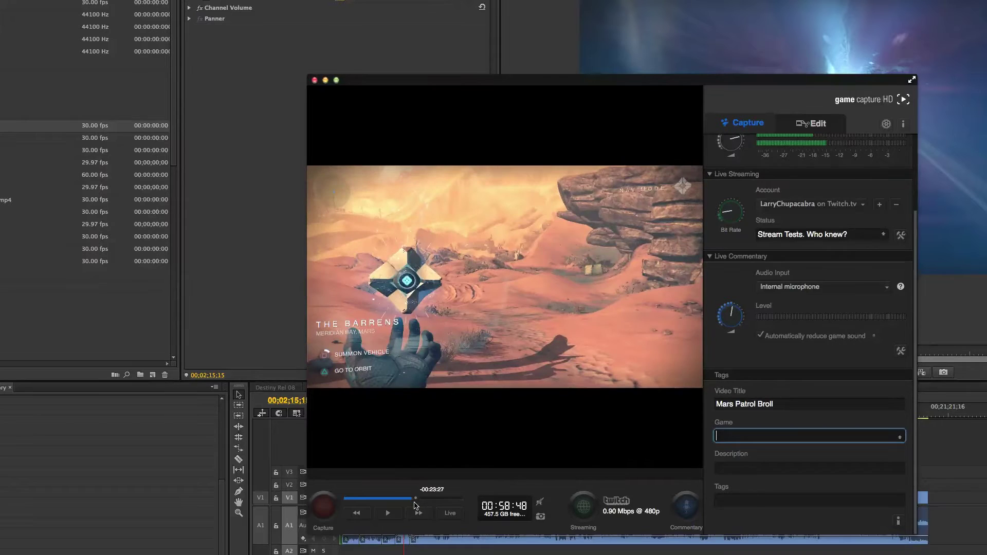
left_click(410, 501)
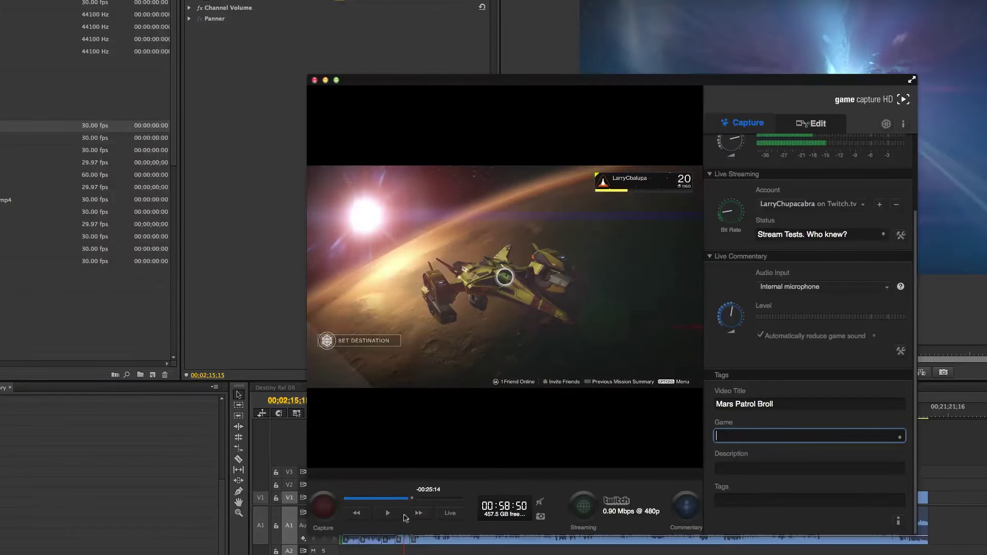
left_click(394, 514)
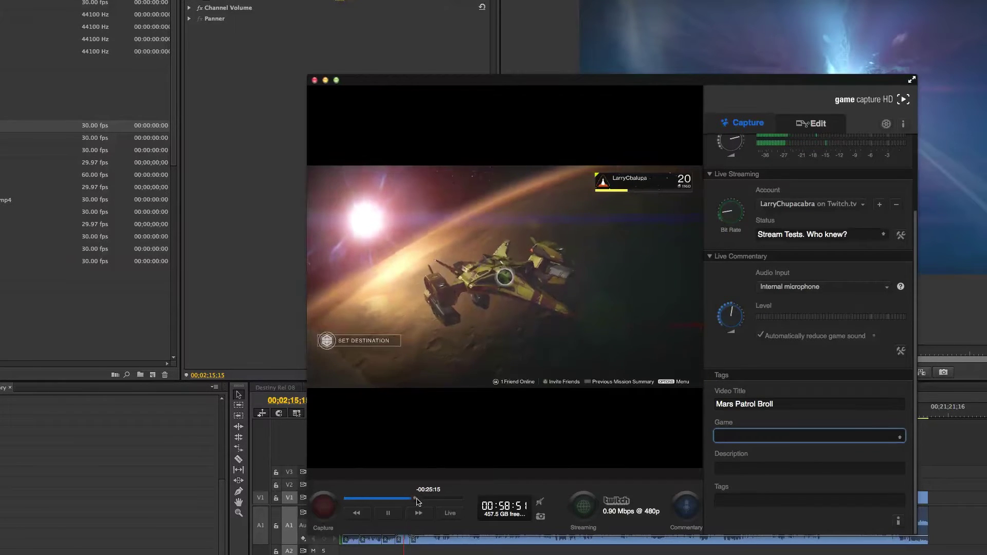
left_click(416, 500)
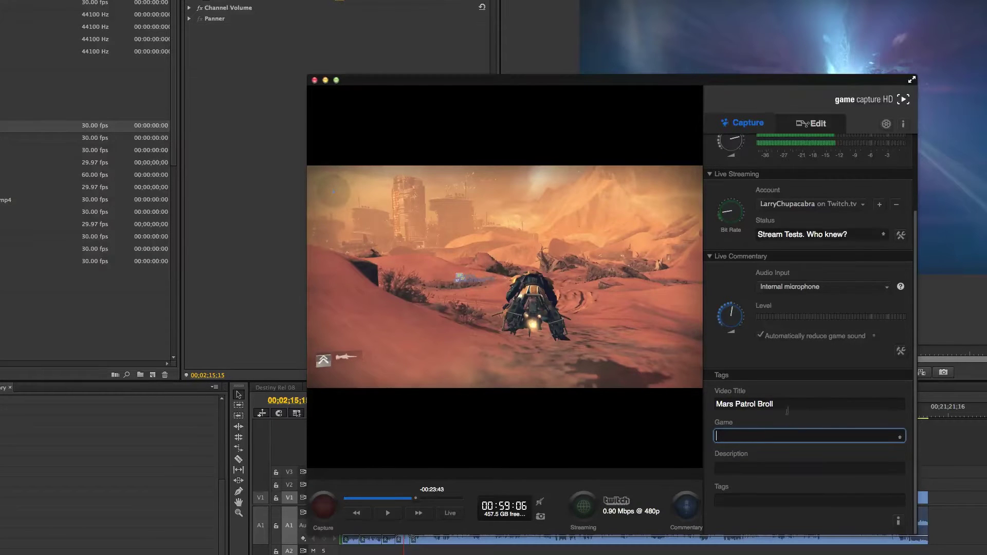
left_click_drag(826, 401, 643, 399)
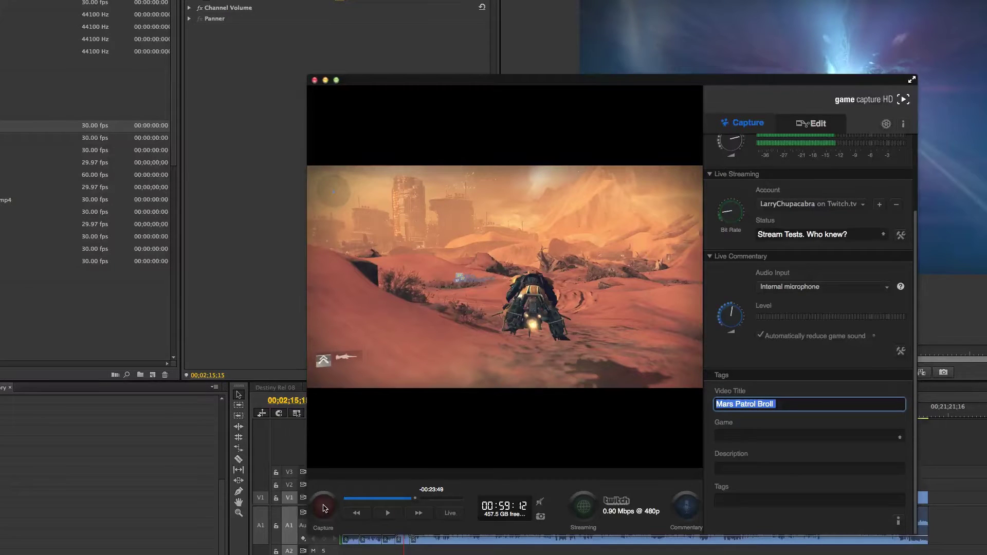
left_click(323, 507)
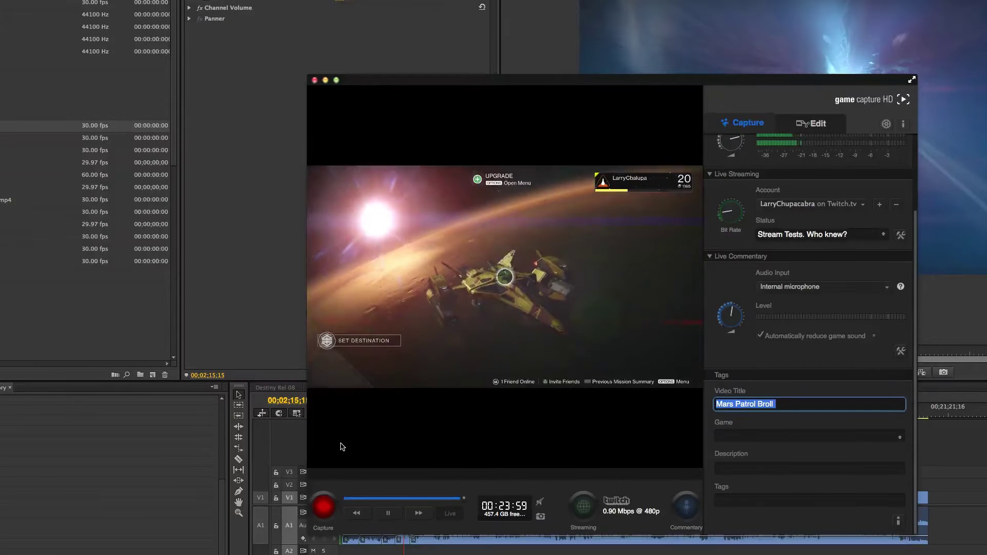
Step: Review the recording options in the program's preferences, close them, and stop the running capture
scroll(794, 251, "up", 4)
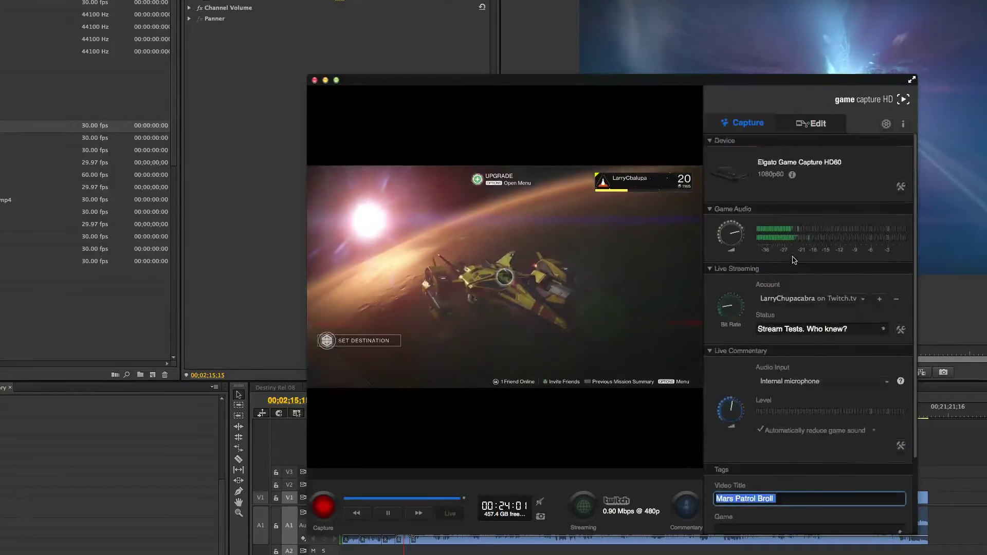
left_click(886, 123)
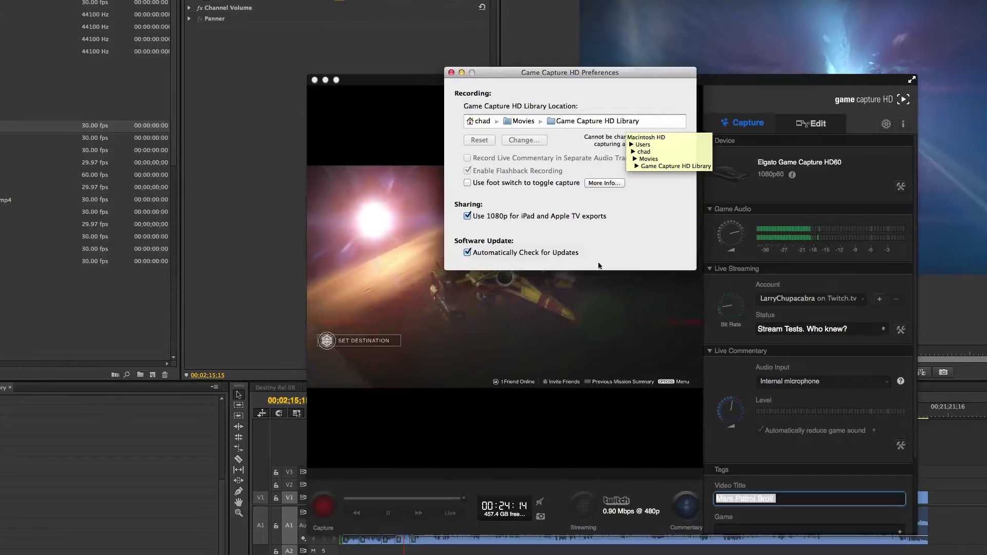
left_click_drag(488, 173, 535, 227)
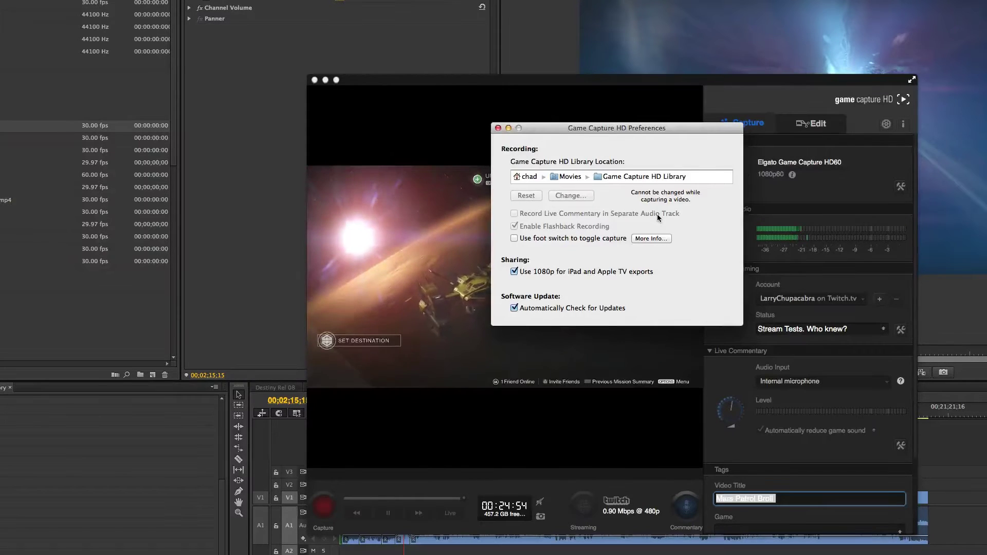
left_click(498, 128)
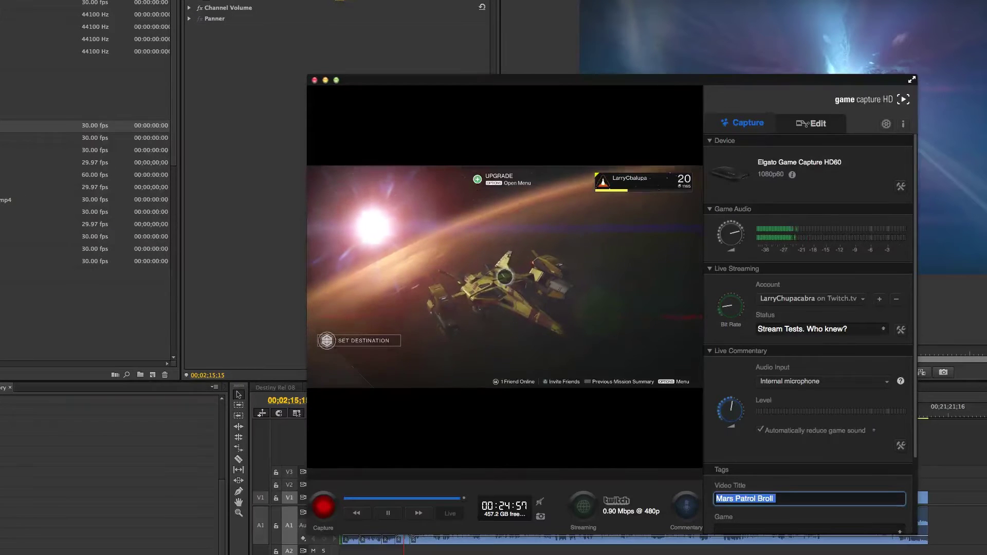
left_click(330, 514)
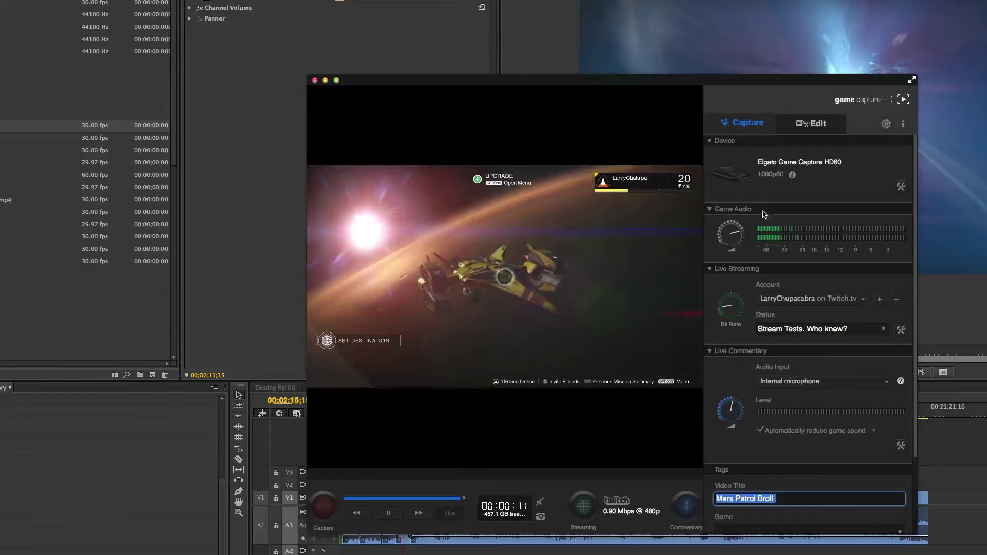
Step: Collapse the Game Audio section and examine the Live Streaming services available for a new account and the stream's status text
left_click(733, 209)
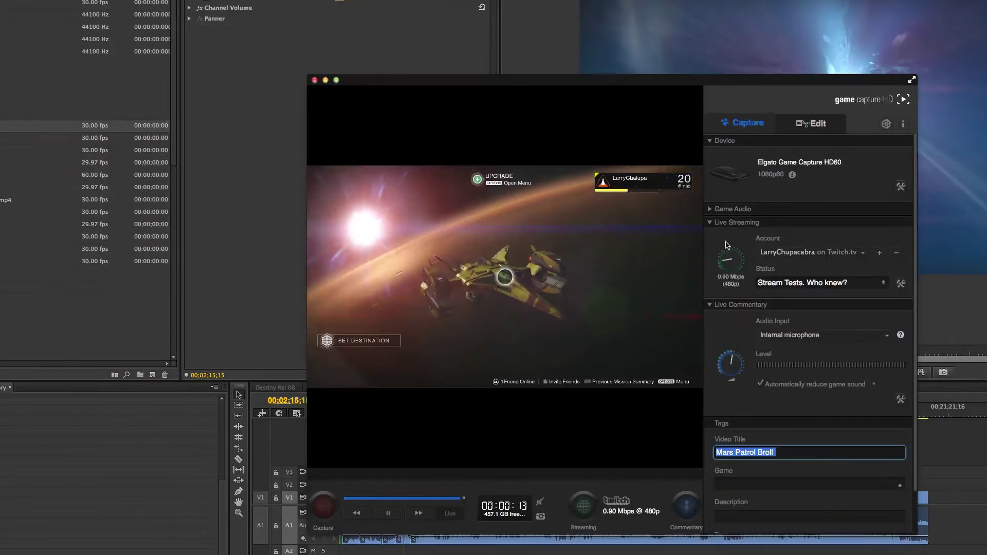
left_click(887, 261)
left_click(880, 253)
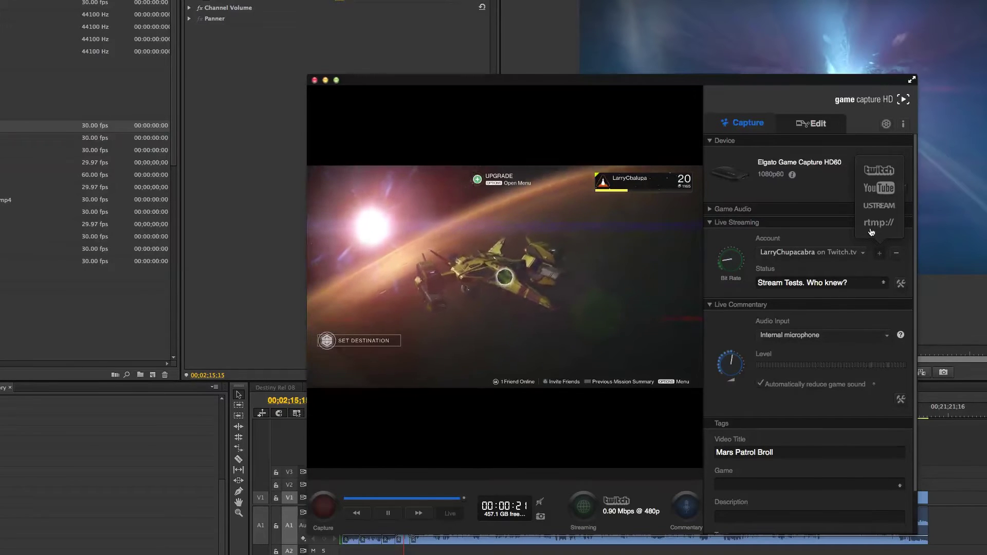
left_click(816, 285)
left_click_drag(816, 285, 757, 284)
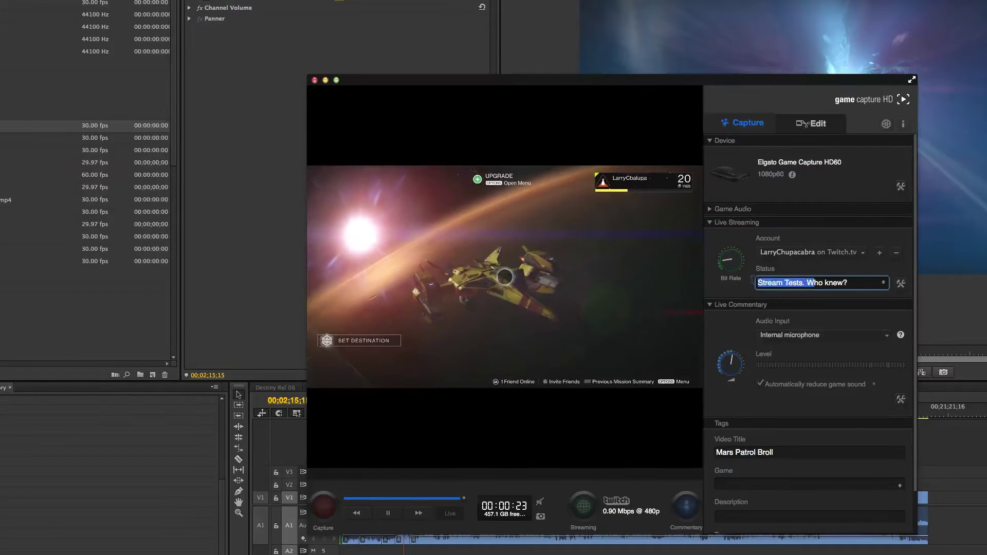
Step: Collapse the Live Streaming section and set the Live Commentary audio input to Yeti Stereo Microphone
left_click(827, 305)
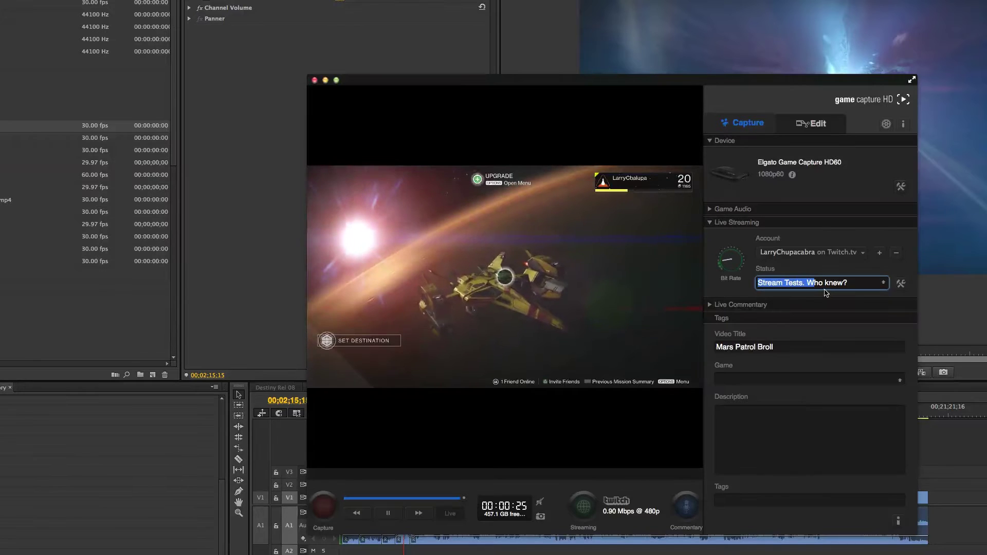
left_click(746, 307)
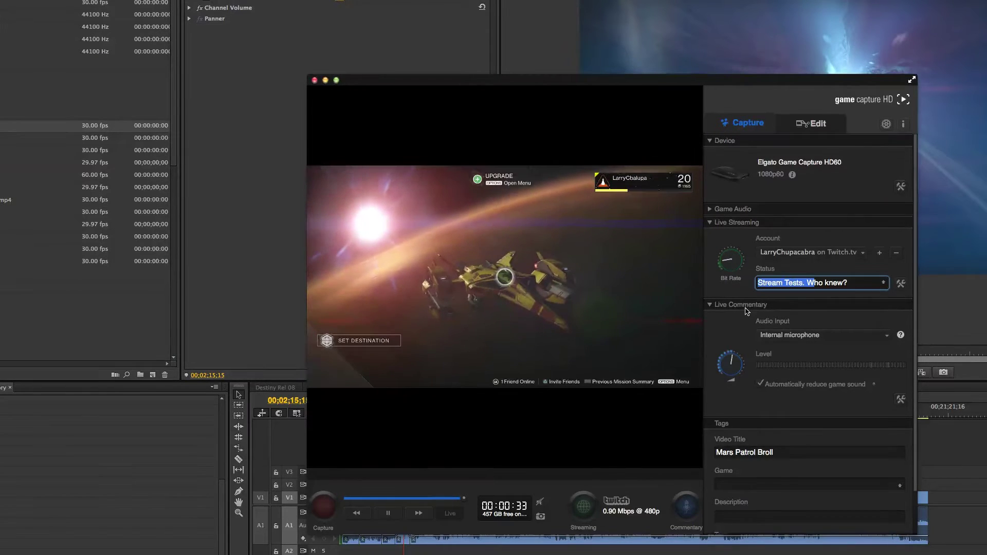
left_click(754, 223)
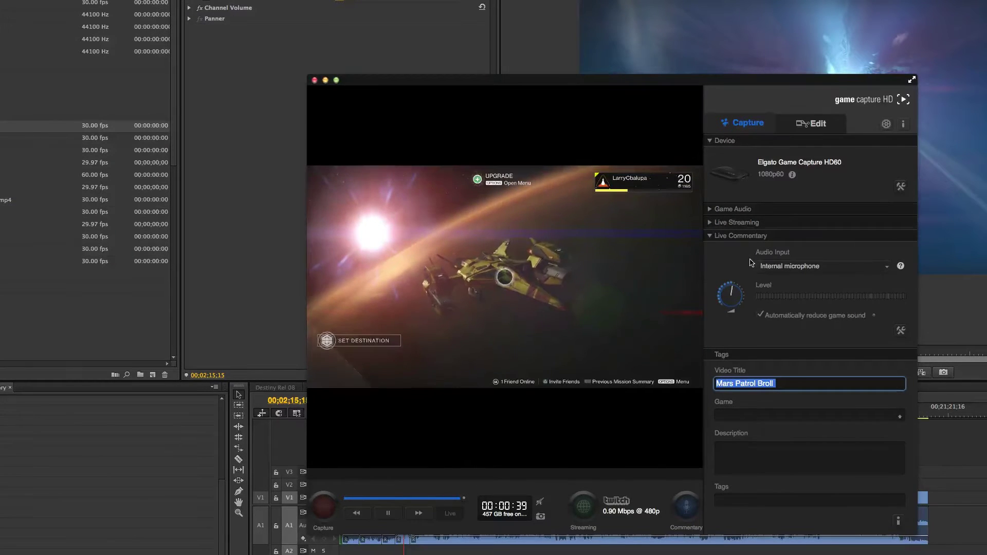
left_click(799, 267)
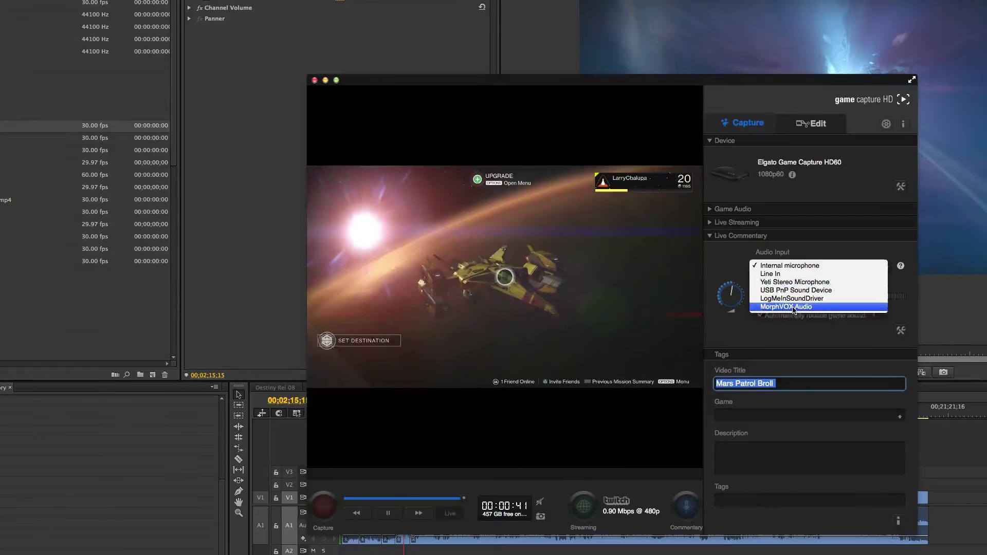
left_click(789, 282)
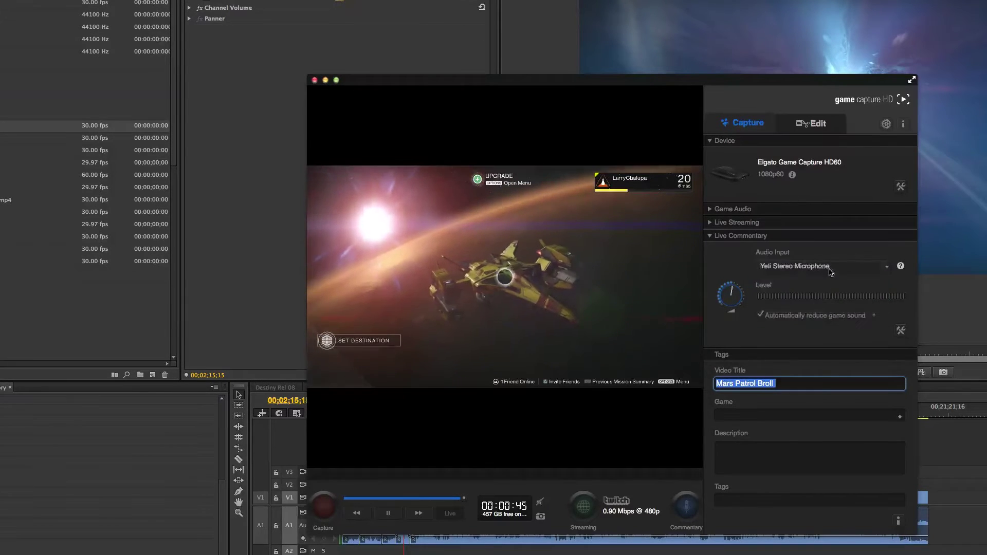
mouse_move(740, 299)
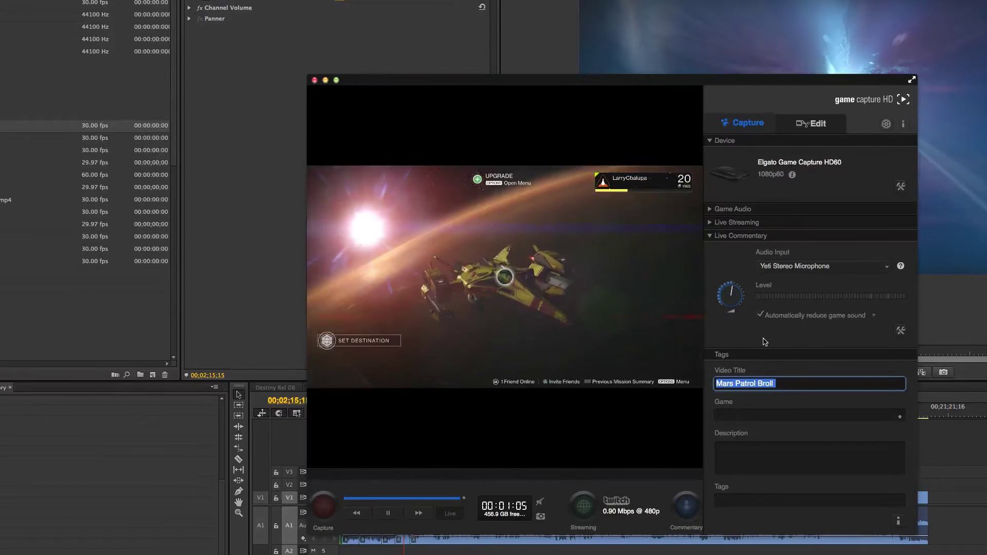
Step: Review the commentary's Threshold and Attenuation settings, close them, and collapse the Live Commentary section
left_click(900, 280)
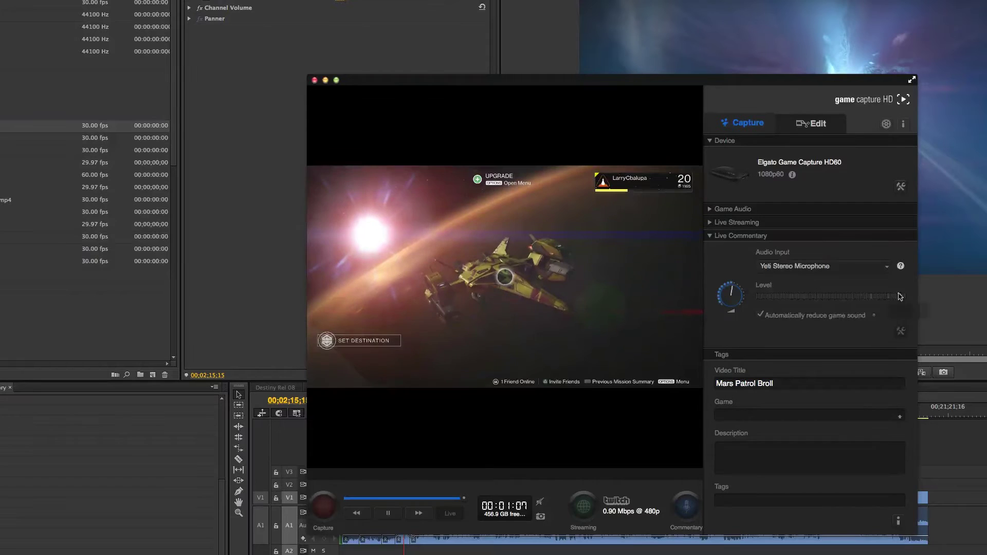
left_click(901, 331)
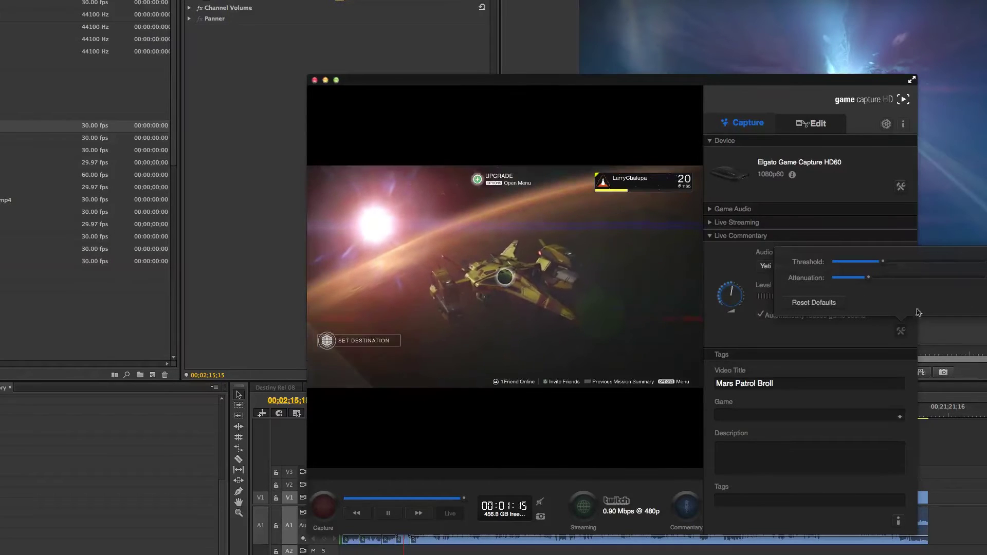
left_click(799, 339)
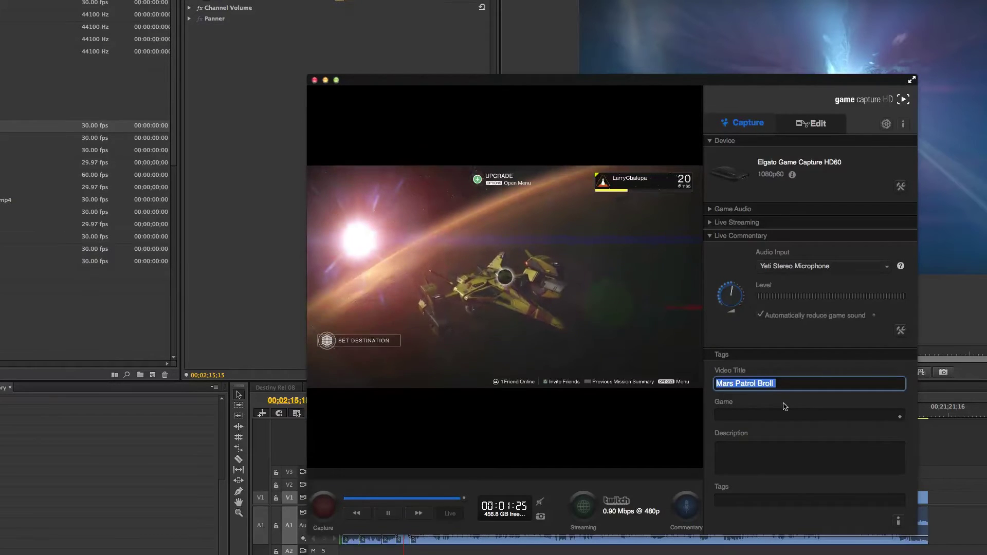
left_click(724, 238)
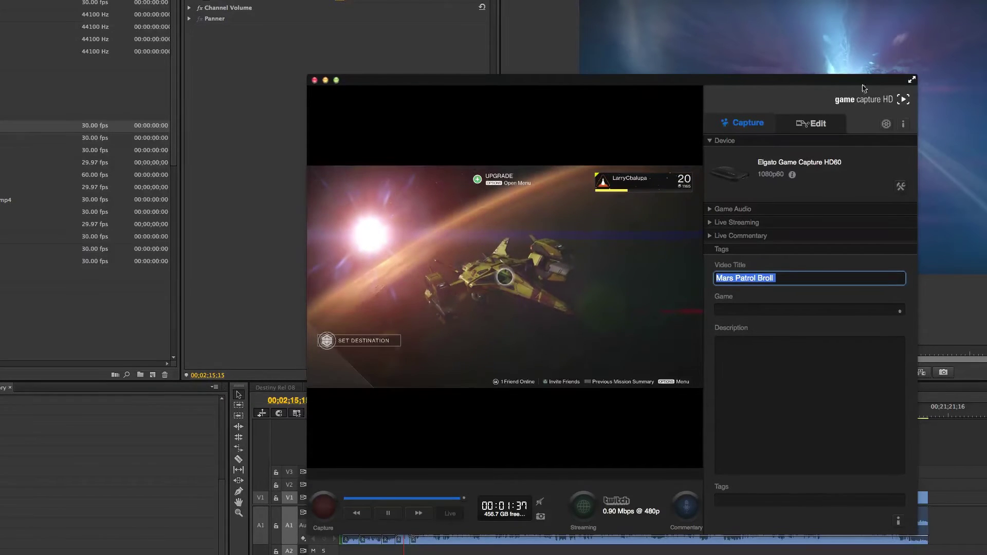
Step: Open the video library for editing and compare grouping by Game Level and Creation Date, ending on Game Title
left_click(800, 130)
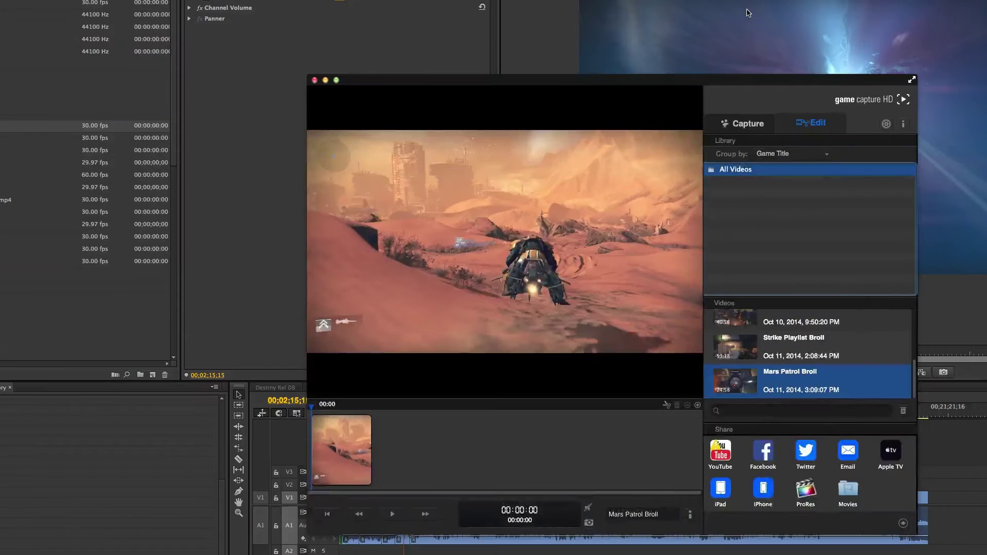
scroll(861, 314, "up", 5)
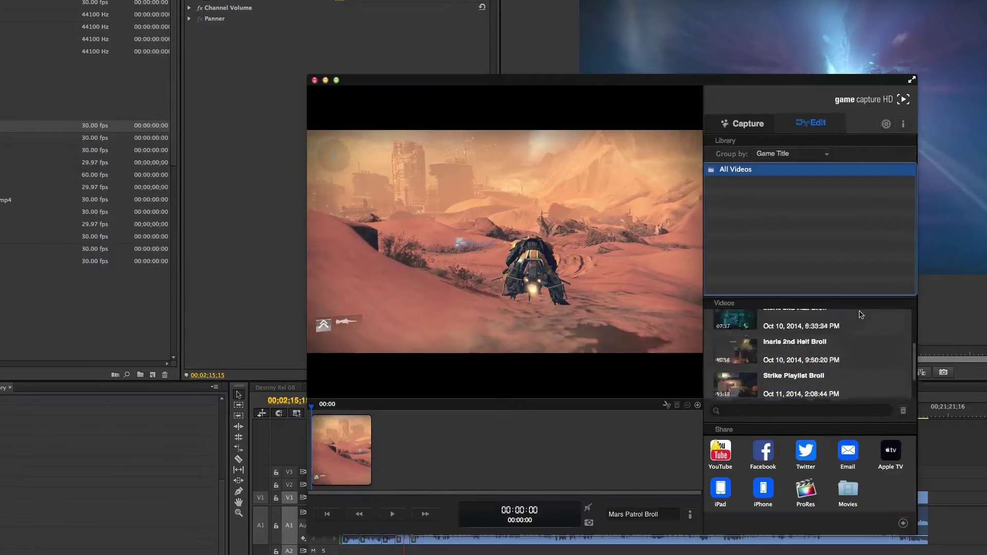
left_click(771, 156)
left_click(823, 162)
left_click(798, 156)
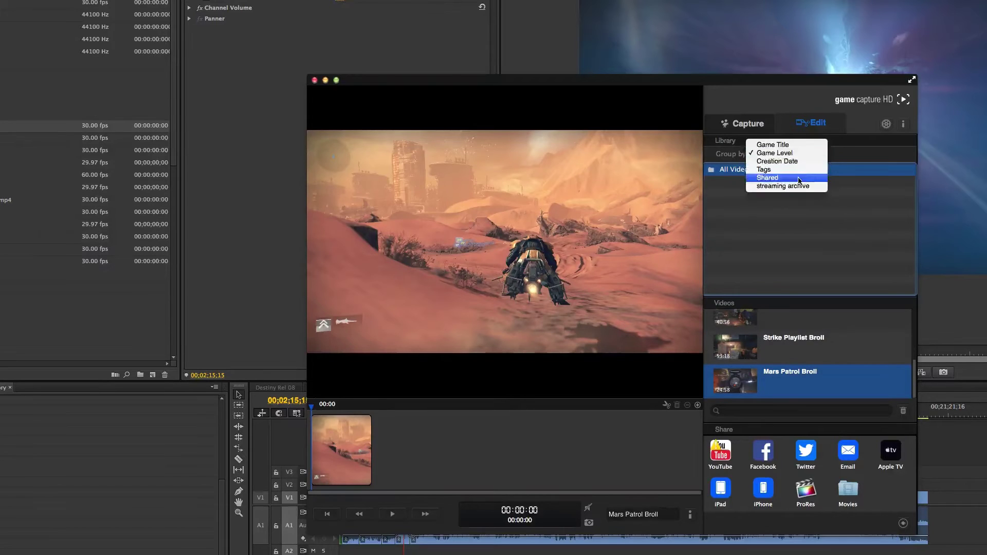
left_click(797, 162)
left_click(794, 155)
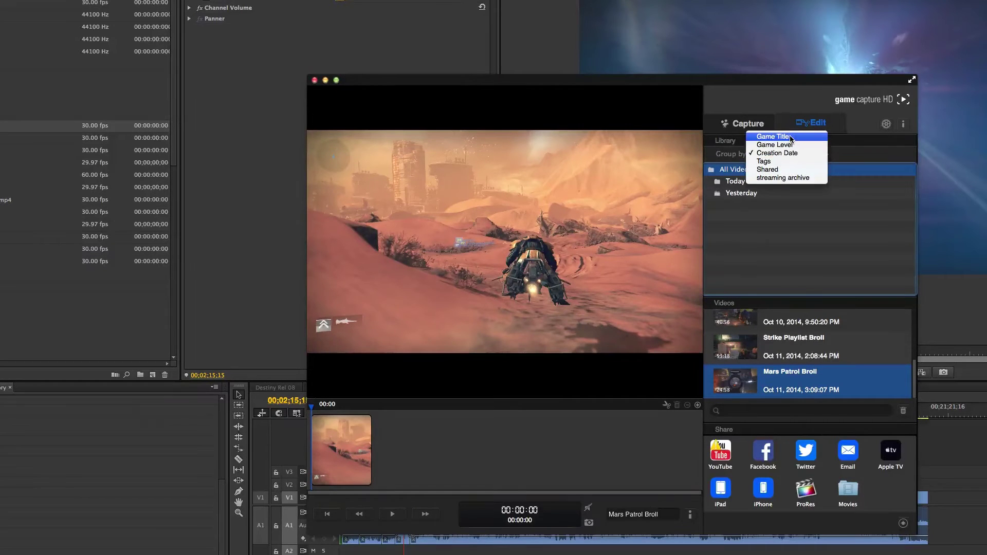
left_click(790, 137)
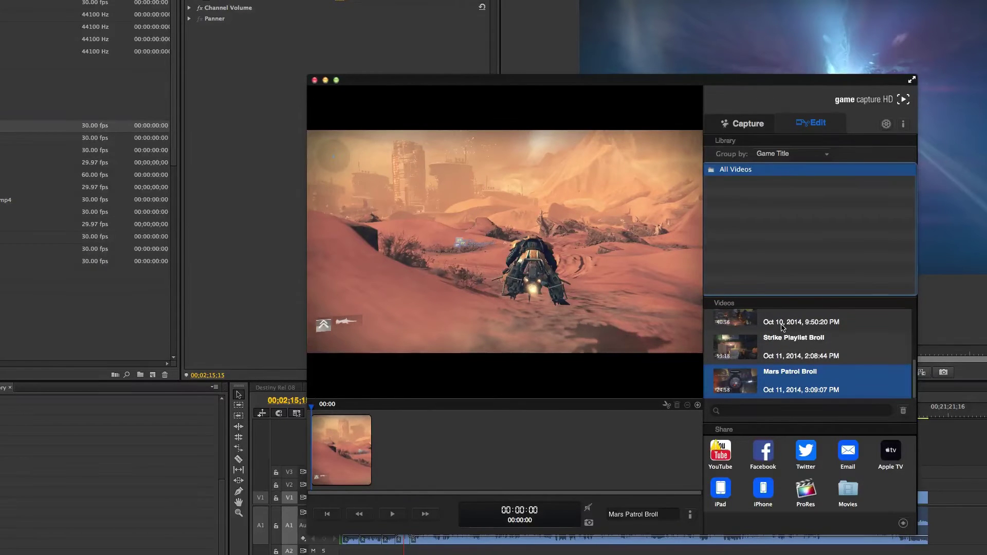
Step: Browse the recorded videos, preview Inaris 2nd Half Broll, and return to Mars Patrol Broll
left_click(790, 348)
scroll(867, 370, "up", 1)
left_click(836, 350)
scroll(838, 379, "down", 1)
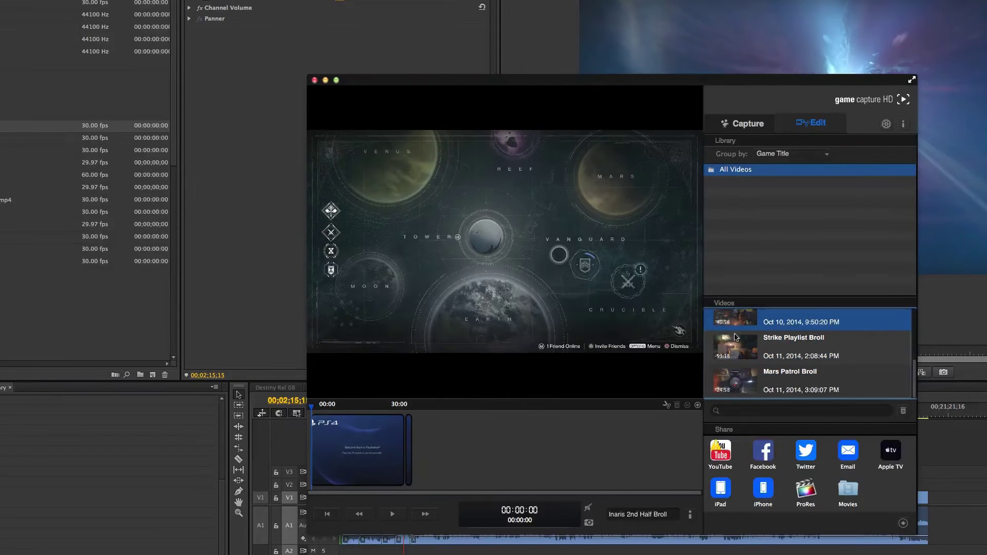
scroll(781, 337, "up", 2)
scroll(791, 381, "down", 2)
left_click(791, 380)
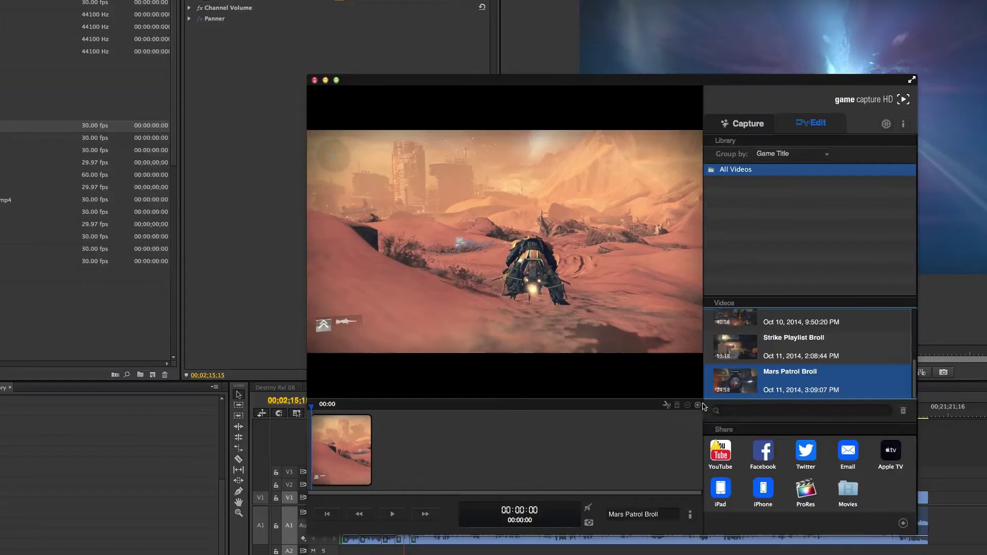
Step: Enlarge the timeline of Mars Patrol Broll, find the orbit footage near its end, and split the clip at 00:18:10
left_click(697, 405)
left_click(697, 406)
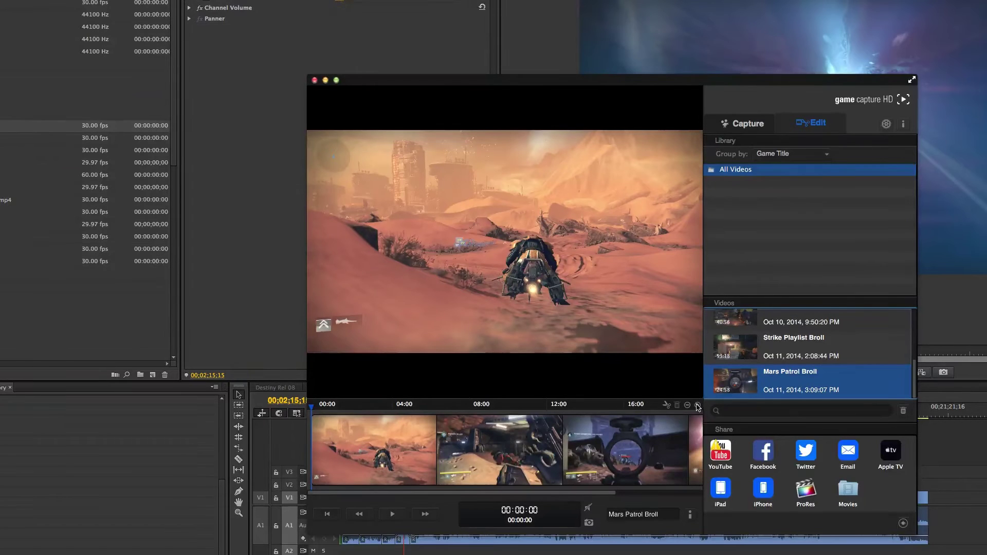
left_click_drag(328, 407, 718, 423)
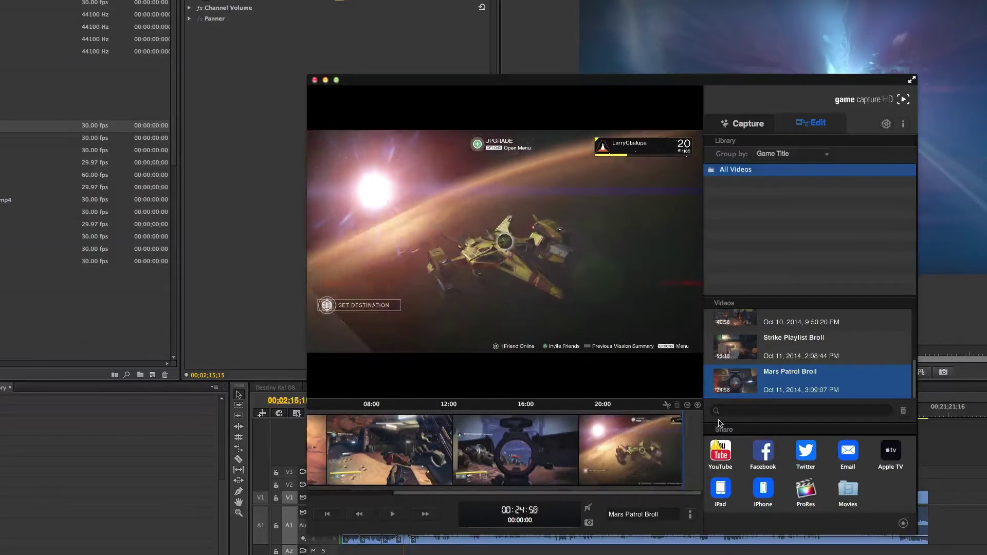
left_click(617, 418)
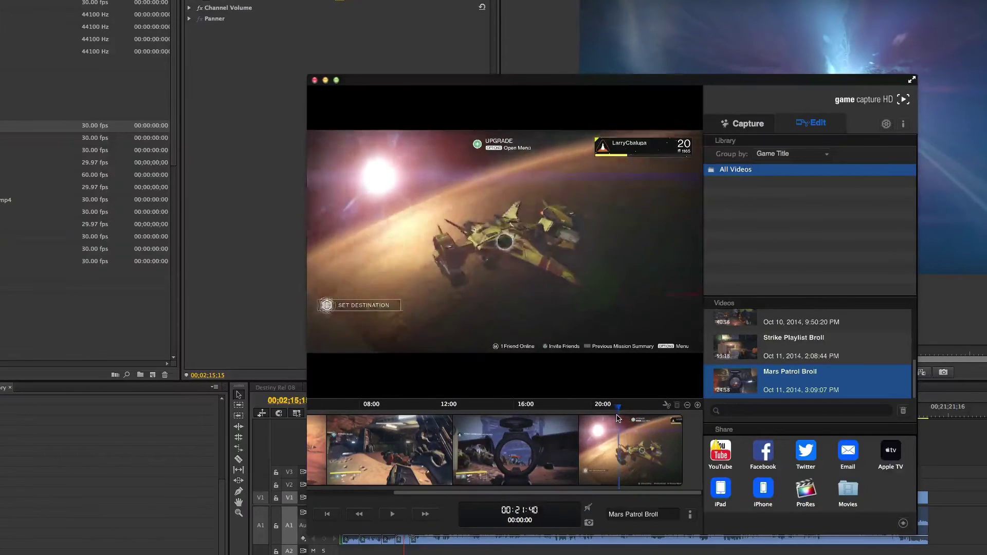
left_click_drag(617, 418, 551, 422)
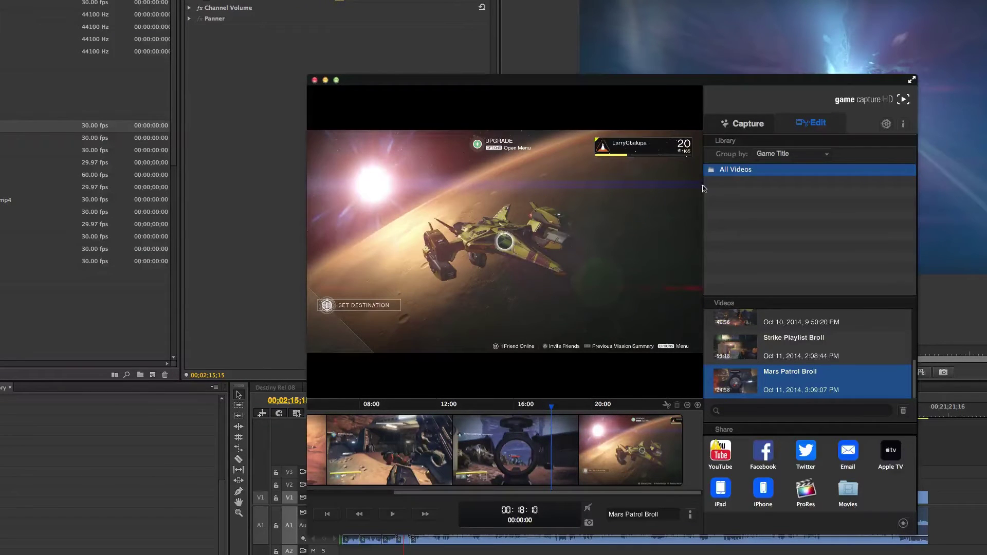
left_click(666, 405)
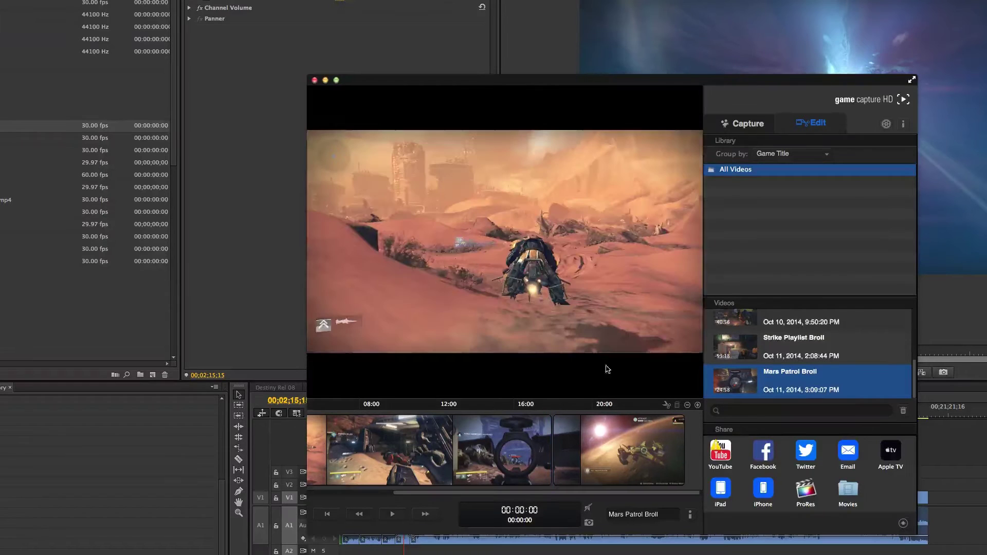
Step: Delete the split-off orbit footage at the end of the recording and play the remaining video from 00:04:46
left_click(565, 479)
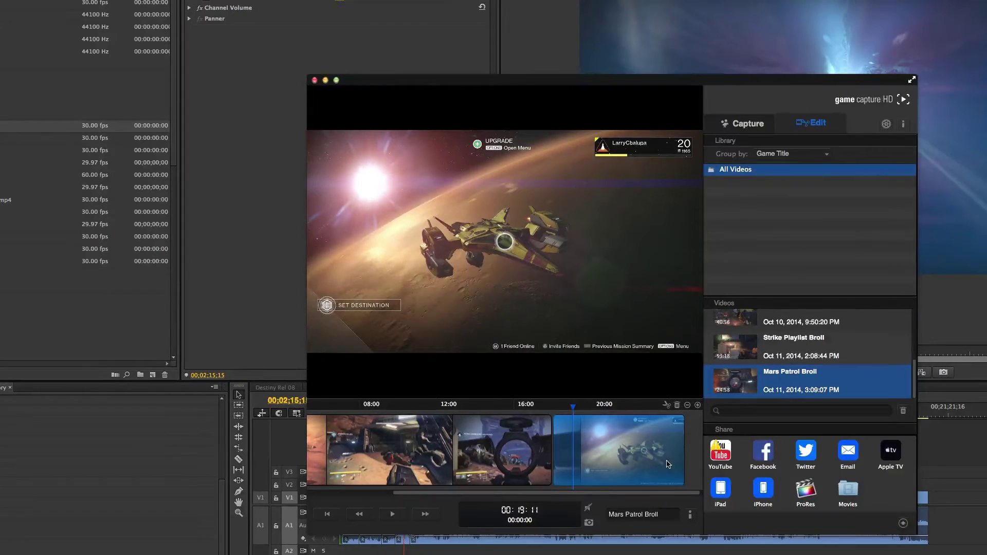
left_click(677, 405)
left_click_drag(663, 406, 403, 409)
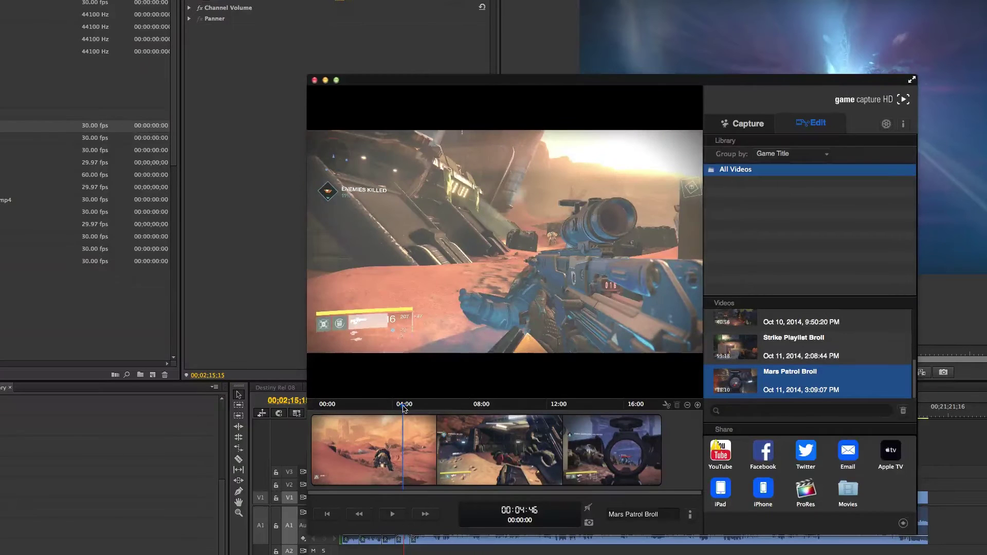
key("space")
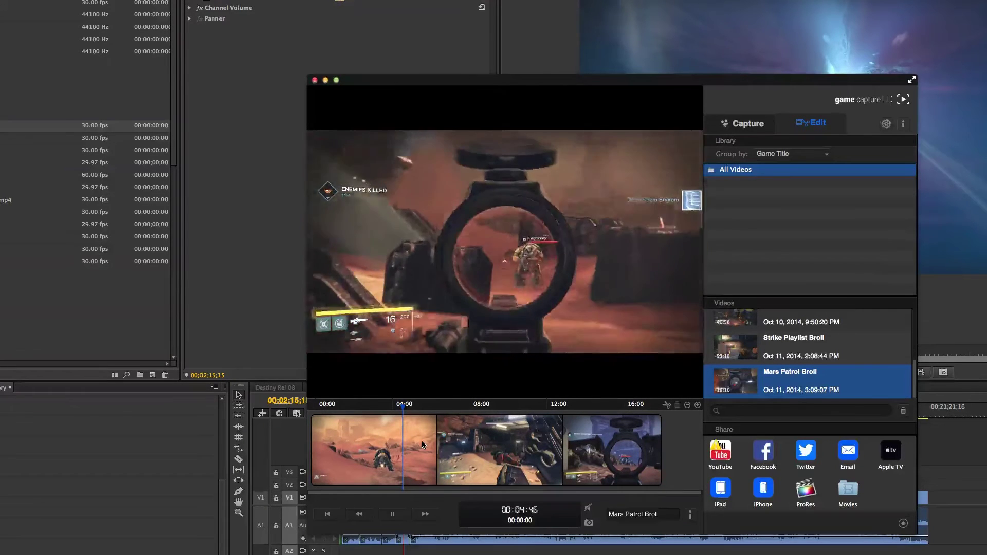